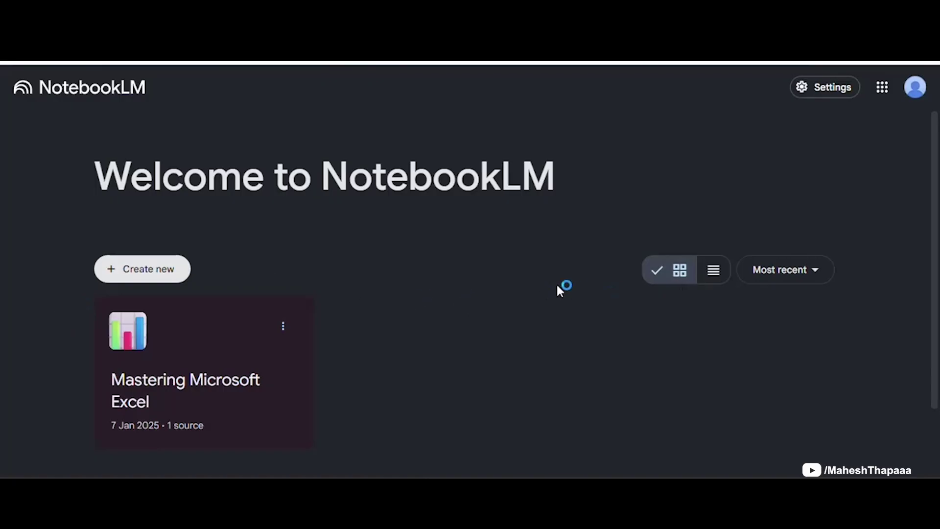
Check the notebook list's layout and sorting options, leaving the grid layout and the Most recent order selected.
left_click(707, 277)
left_click(658, 272)
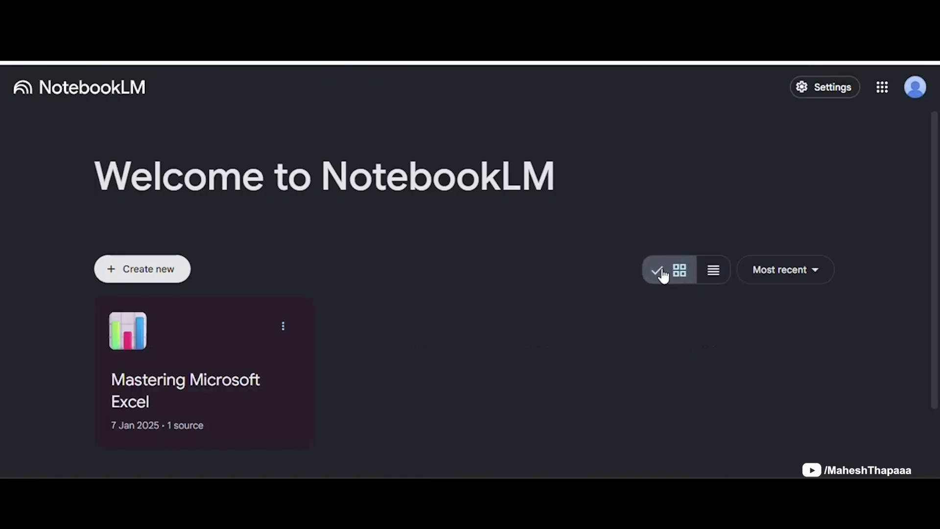
left_click(817, 283)
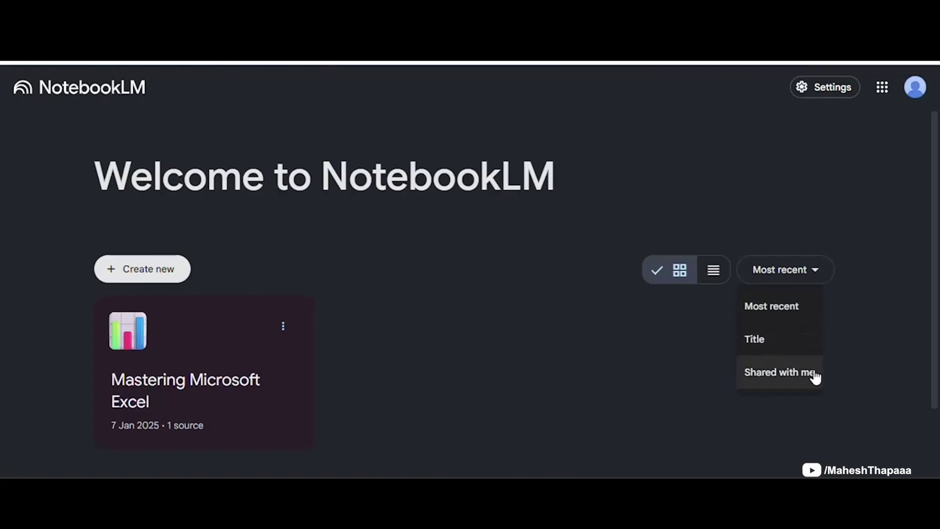
left_click(847, 359)
left_click(821, 278)
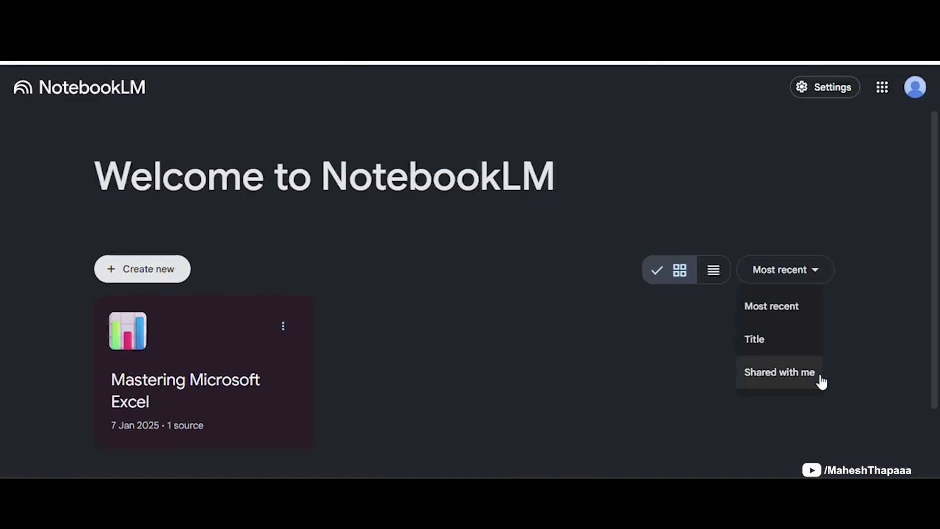
left_click(832, 313)
left_click(805, 269)
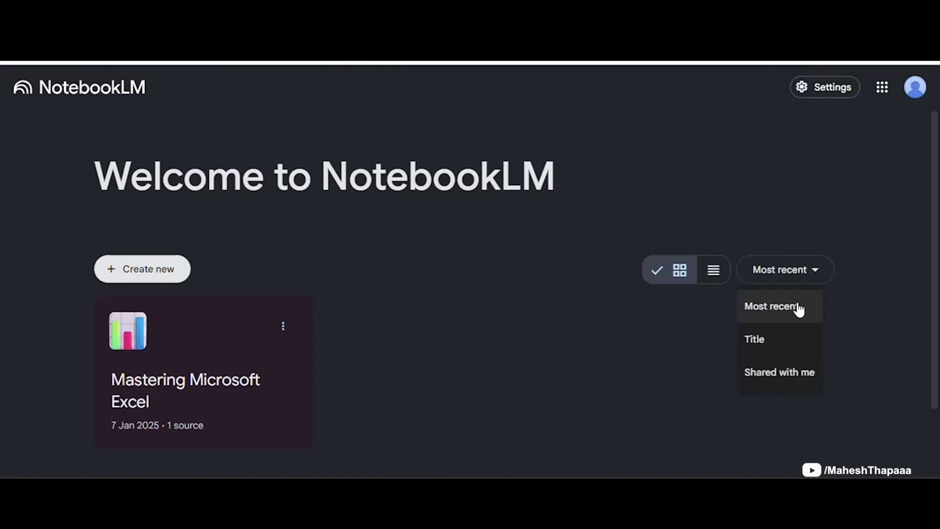
left_click(799, 309)
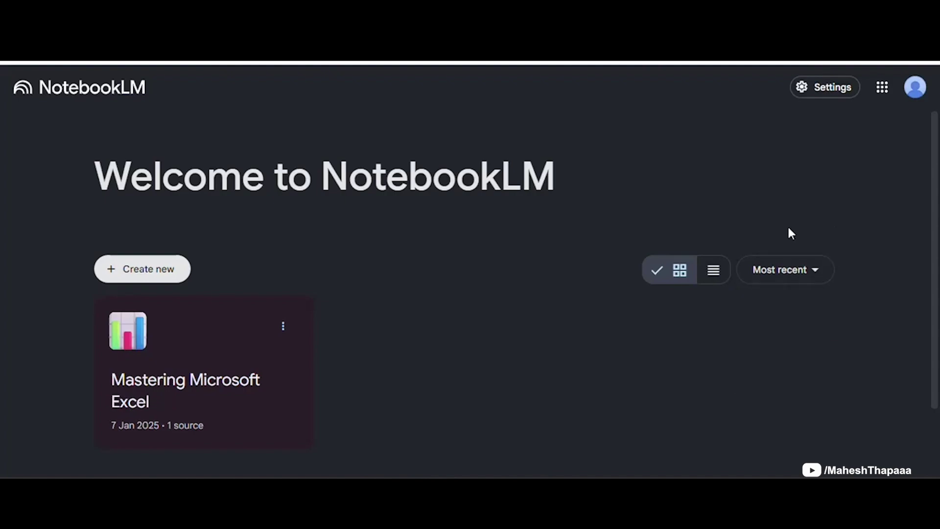
Look over the settings options and review the benefits of the NotebookLM Plus upgrade plan.
left_click(809, 94)
mouse_move(861, 259)
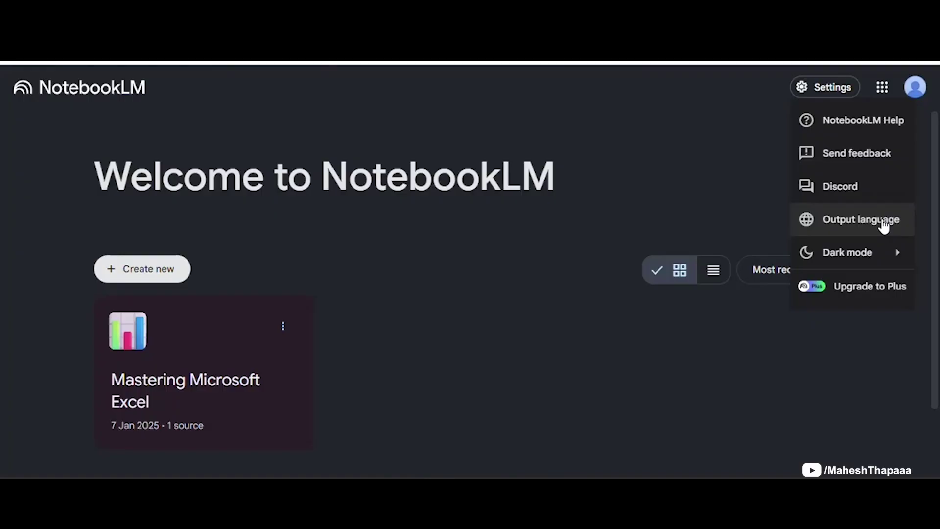
left_click(884, 292)
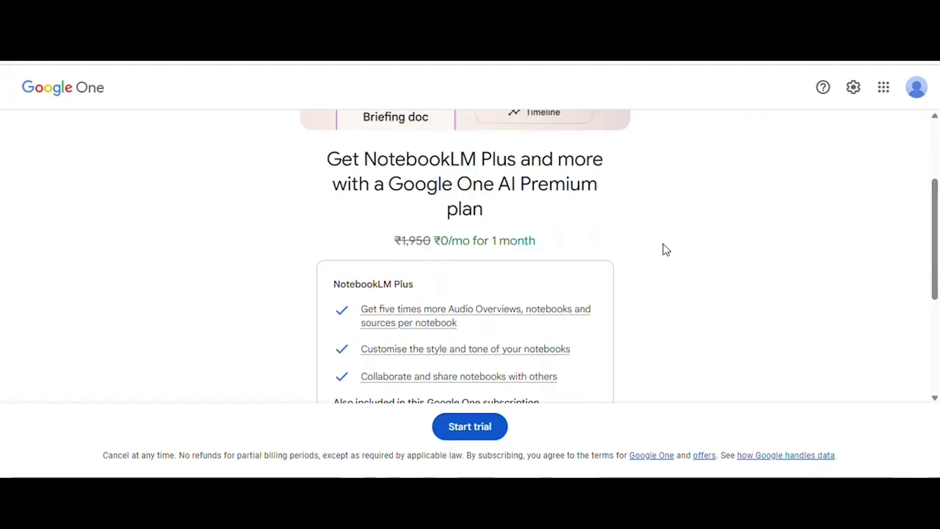
scroll(599, 215, "down", 1)
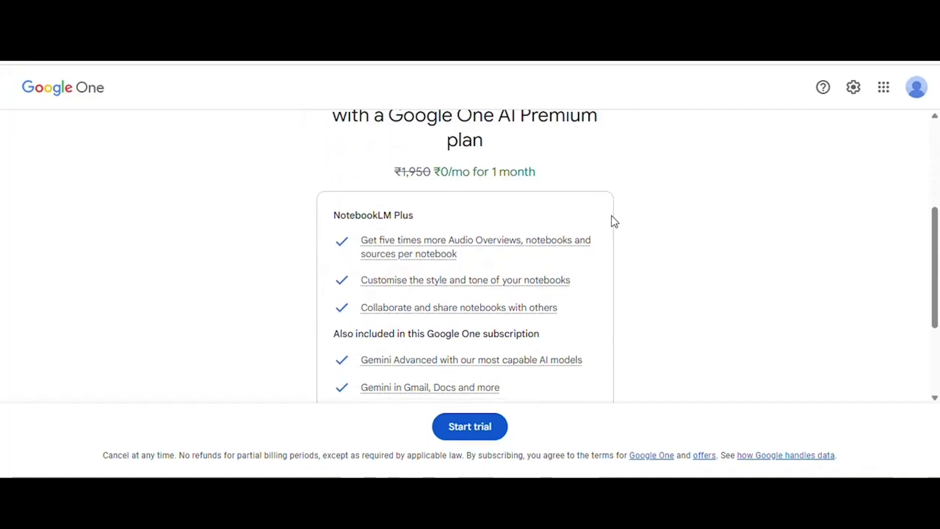
scroll(617, 223, "down", 1)
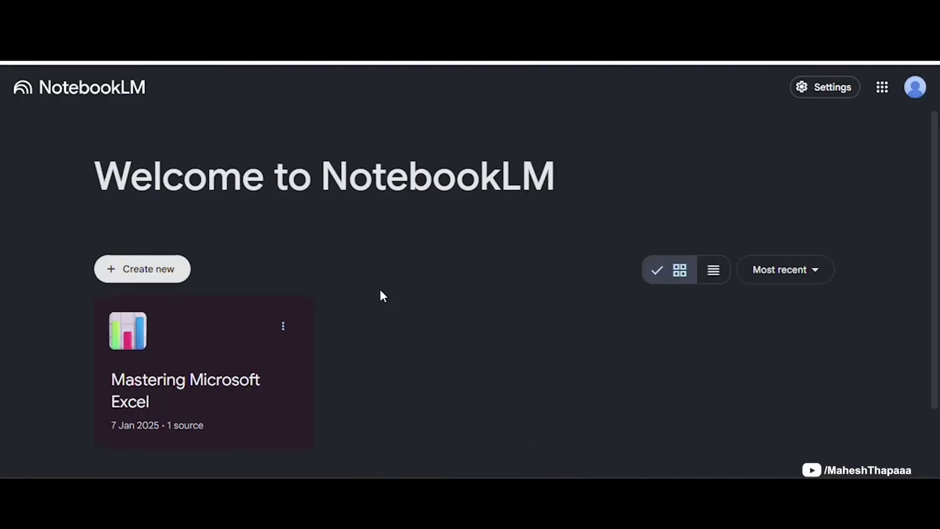
Create a new notebook and upload the Time_Management_Techniques PDF from the notebooklm folder as its source.
left_click(131, 270)
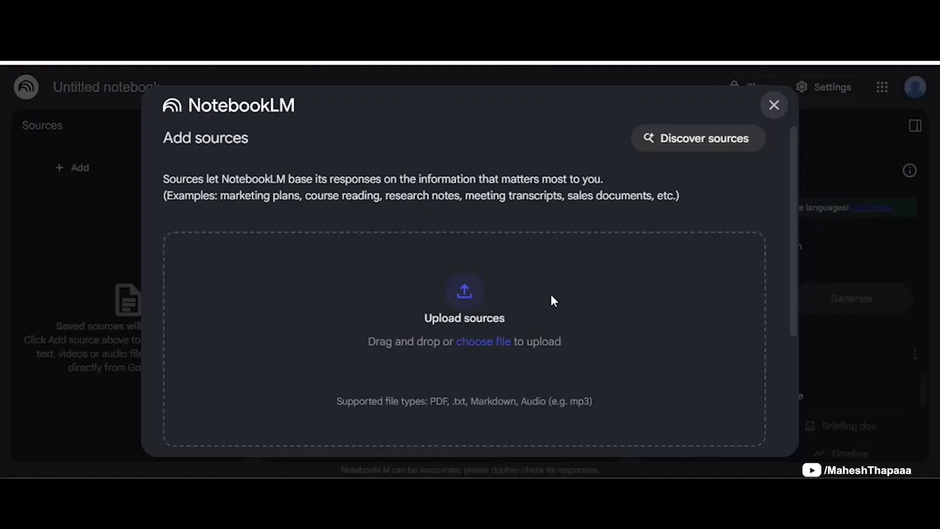
left_click(493, 343)
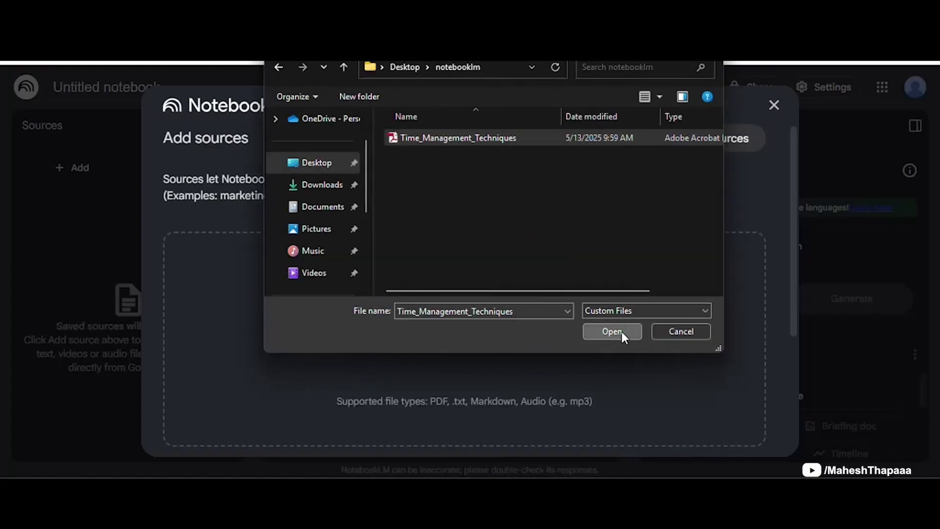
left_click(620, 332)
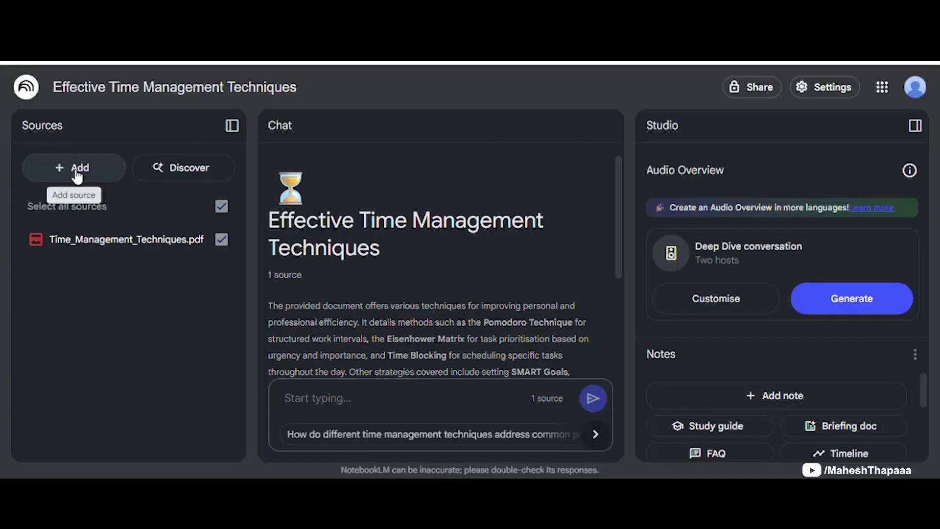
Look at the Discover sources prompt and dismiss it without submitting a topic.
left_click(187, 181)
left_click(351, 301)
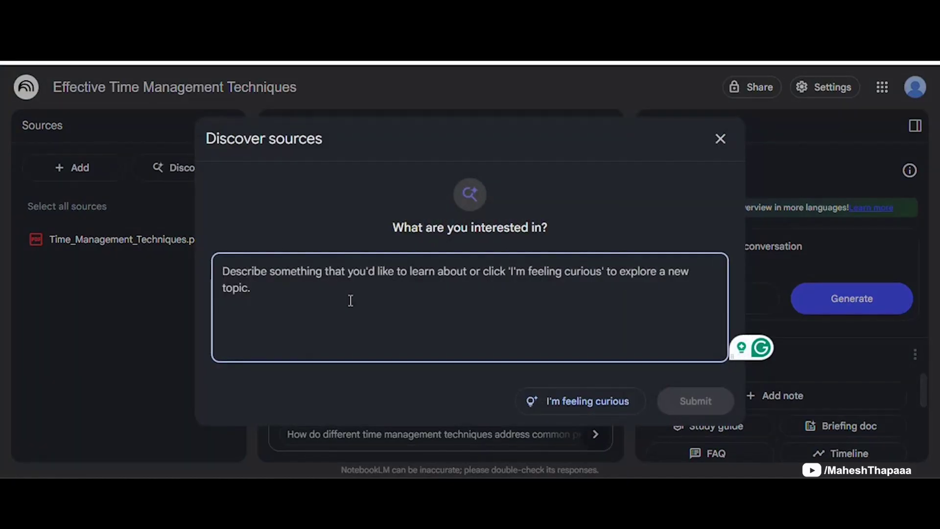
left_click(720, 140)
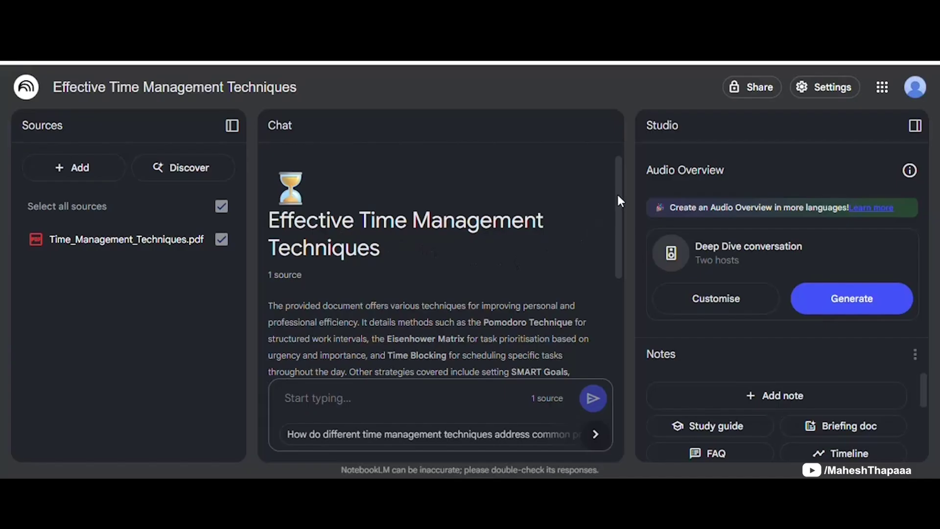
Add a new note from beneath the chat summary and generate an Audio Overview of the source.
scroll(618, 211, "down", 2)
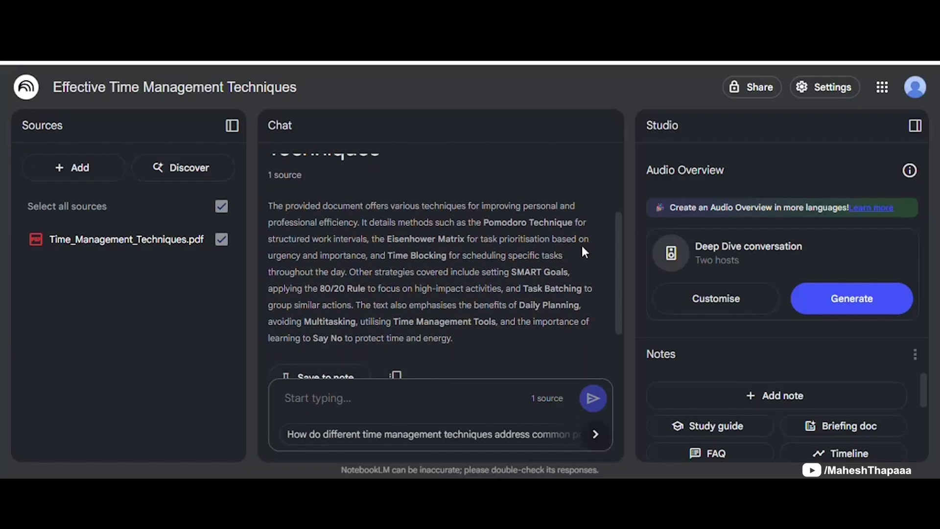
left_click_drag(617, 235, 620, 285)
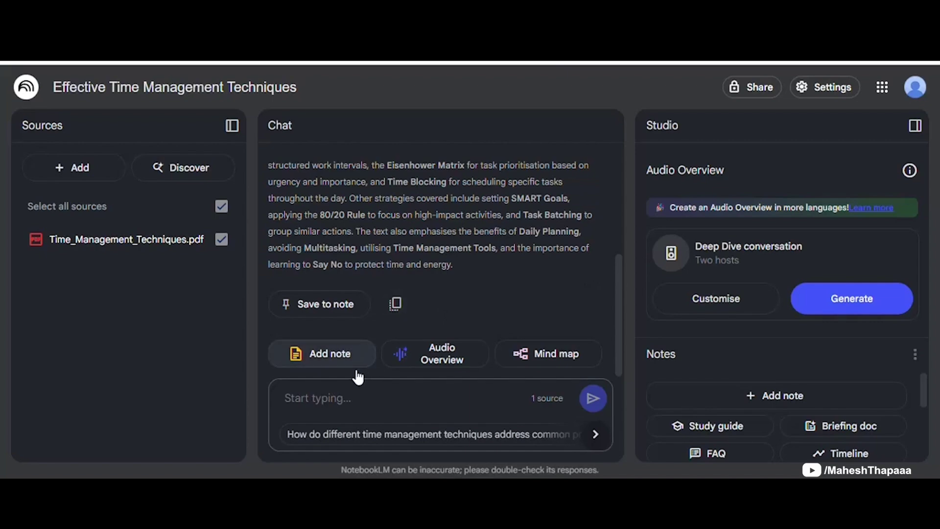
left_click(325, 363)
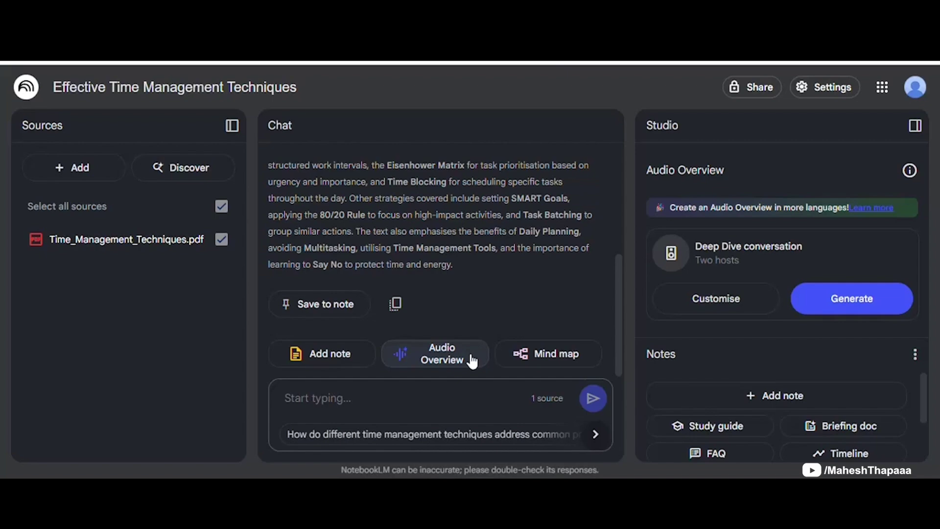
left_click(473, 361)
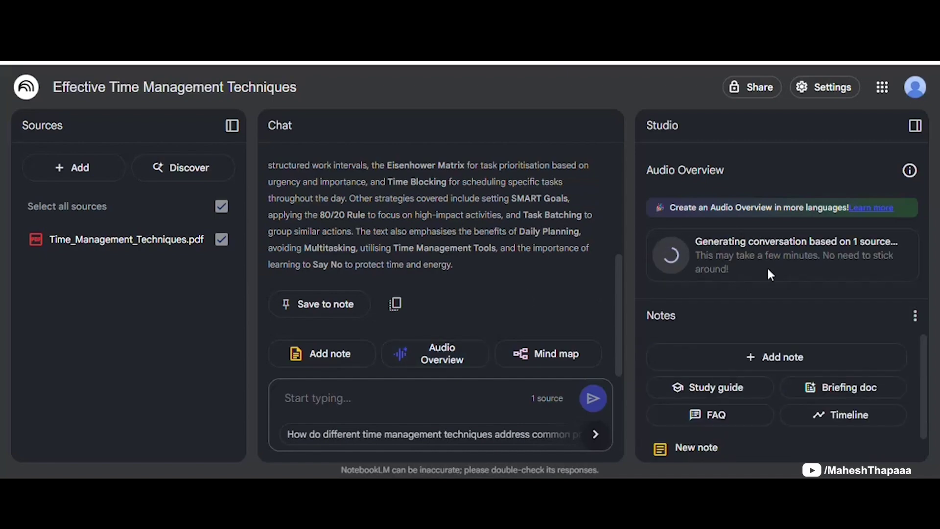
Generate a mind map from the source and open it to view its branches.
left_click(570, 356)
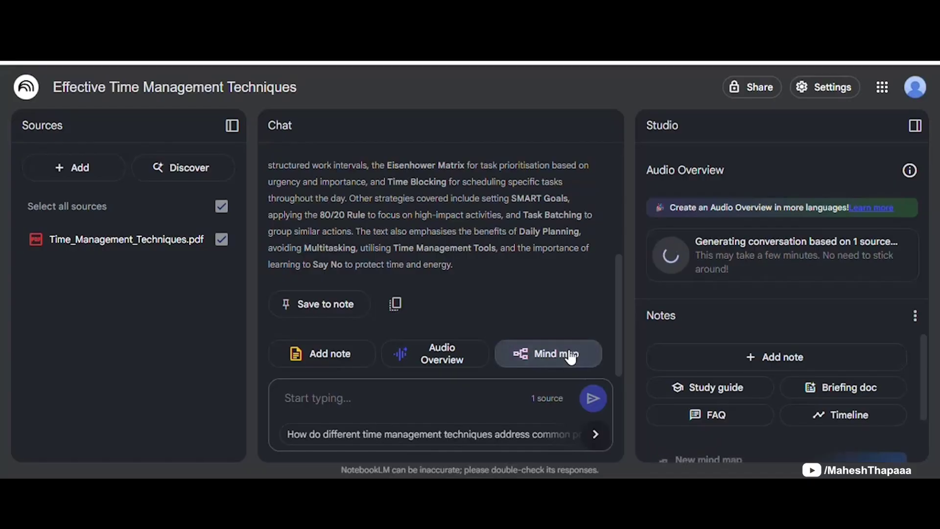
scroll(818, 406, "down", 1)
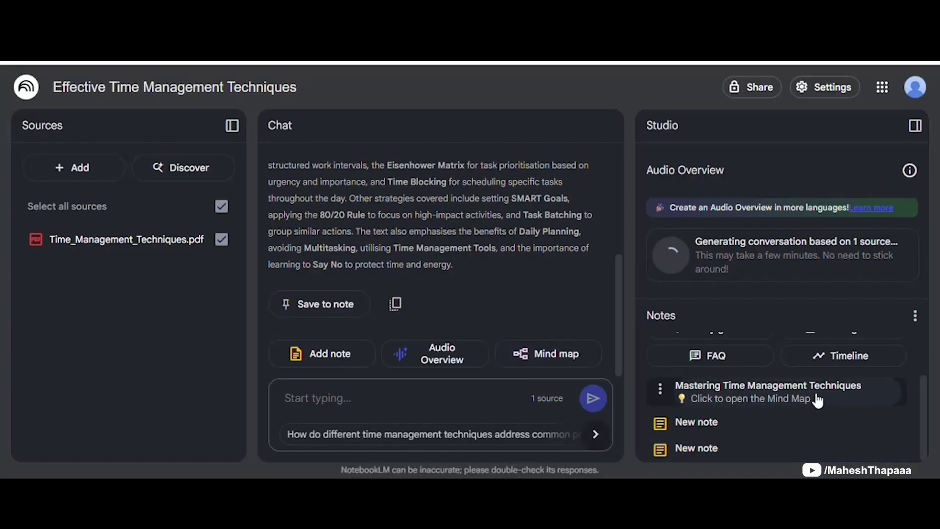
left_click(817, 400)
left_click_drag(543, 259, 521, 308)
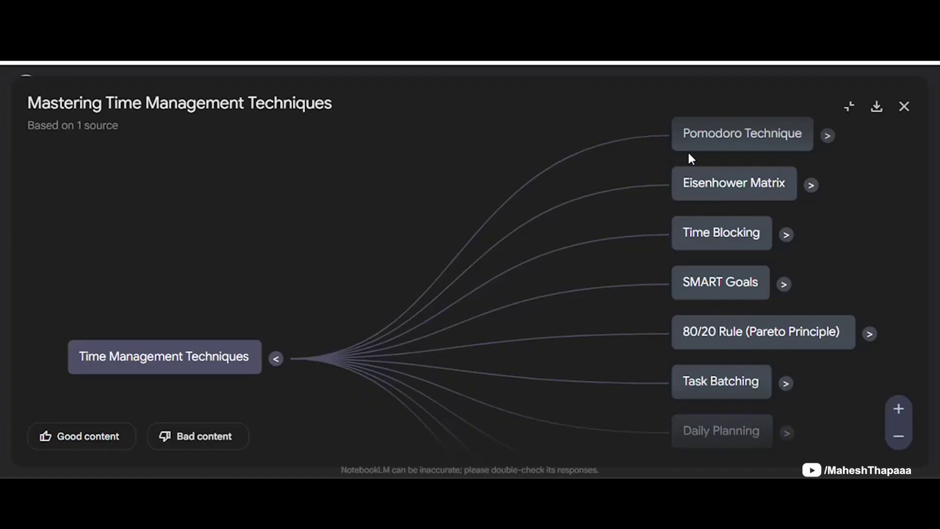
Request a chat discussion of the mind map's Pomodoro Technique topic and open the cited source passage from the answer.
left_click(706, 148)
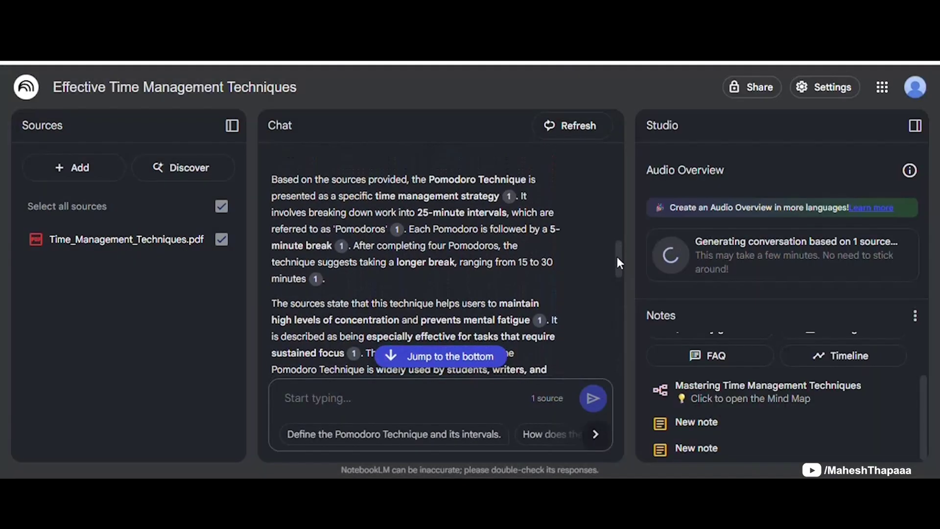
scroll(617, 256, "up", 1)
mouse_move(618, 262)
left_mouse_down()
mouse_move(621, 288)
mouse_move(617, 256)
left_mouse_up()
scroll(564, 245, "up", 1)
left_click(510, 235)
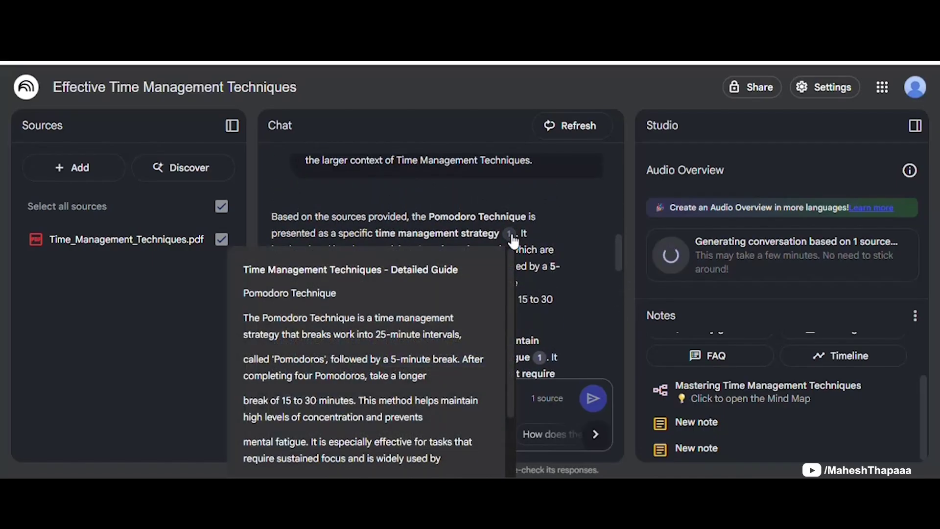
scroll(477, 282, "down", 2)
left_click(477, 286)
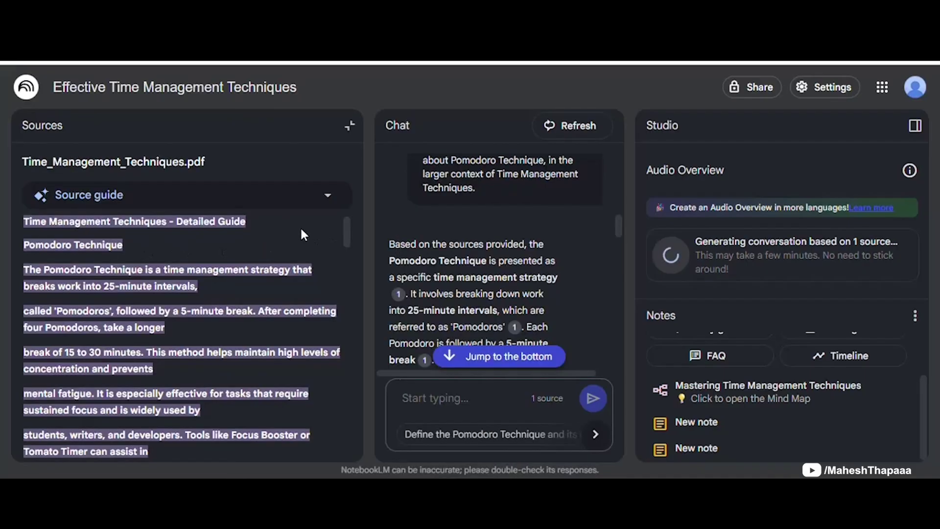
Read through the text of Time_Management_Techniques.pdf in the source viewer and return to the source list.
scroll(300, 235, "down", 1)
scroll(299, 236, "down", 4)
scroll(315, 251, "up", 4)
scroll(317, 259, "down", 2)
scroll(314, 277, "down", 5)
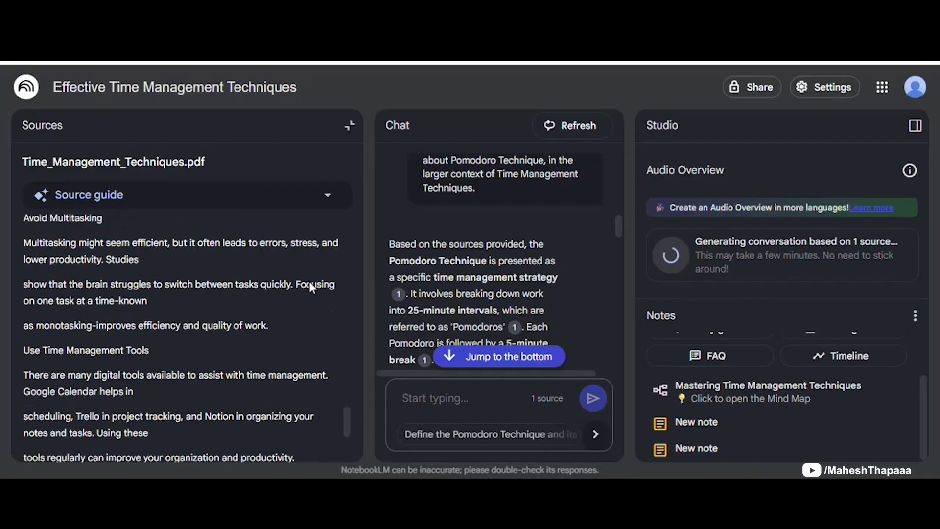
left_click(328, 195)
left_click(345, 140)
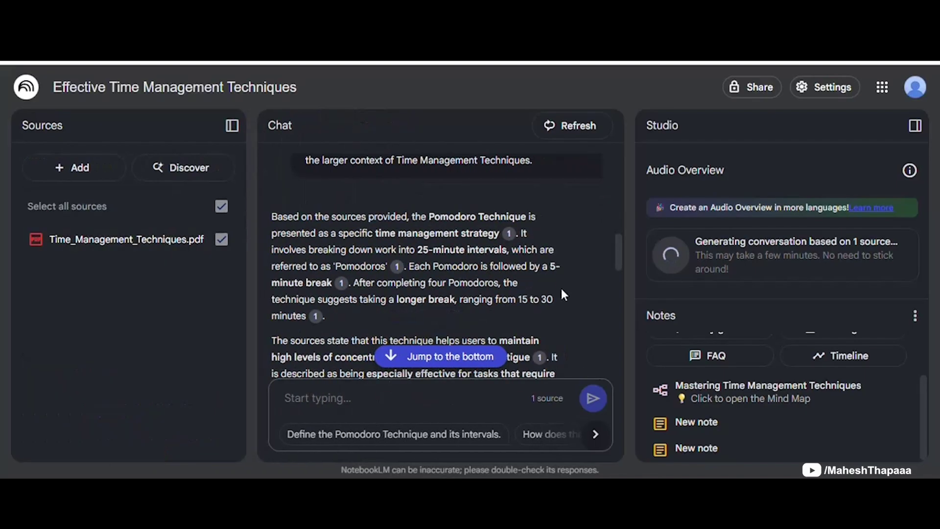
Read through the chat answer about the Pomodoro Technique and its related time management methods.
scroll(561, 288, "down", 8)
scroll(571, 293, "up", 3)
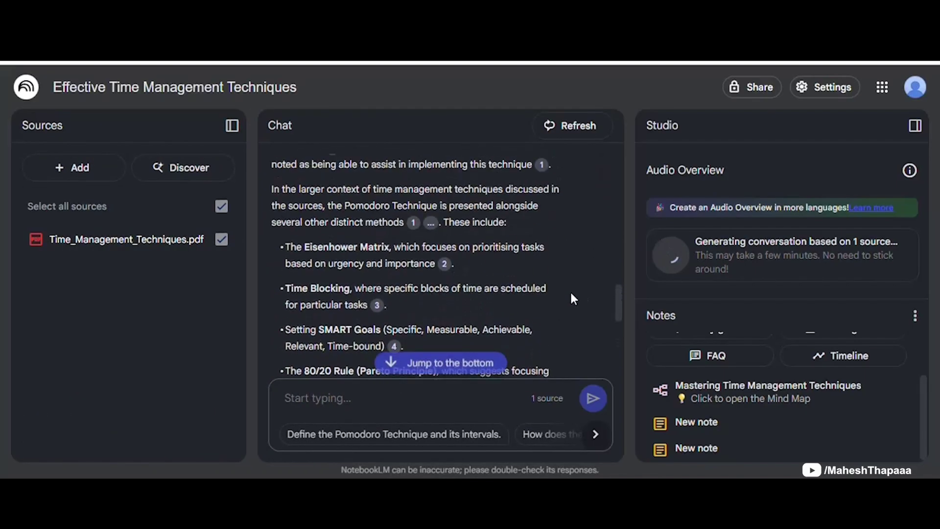
scroll(569, 294, "up", 2)
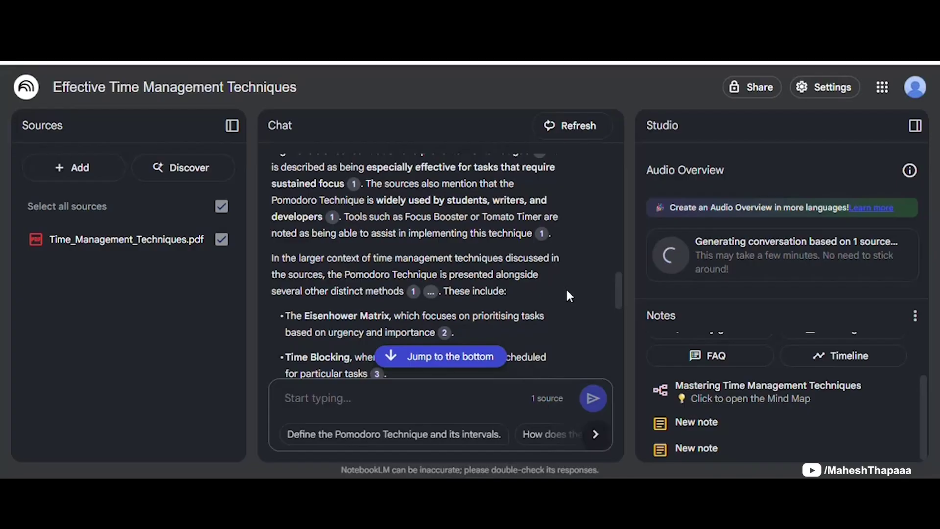
scroll(568, 294, "up", 2)
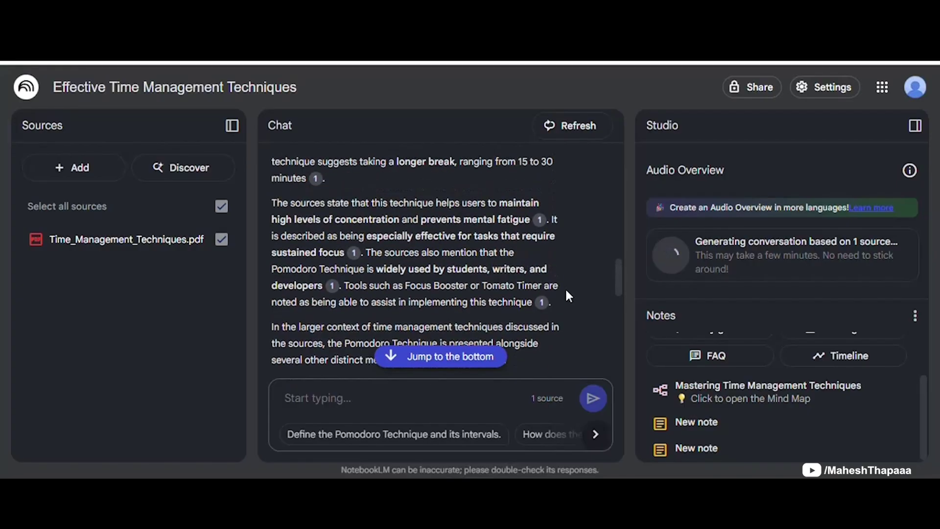
scroll(565, 287, "up", 6)
scroll(786, 317, "up", 2)
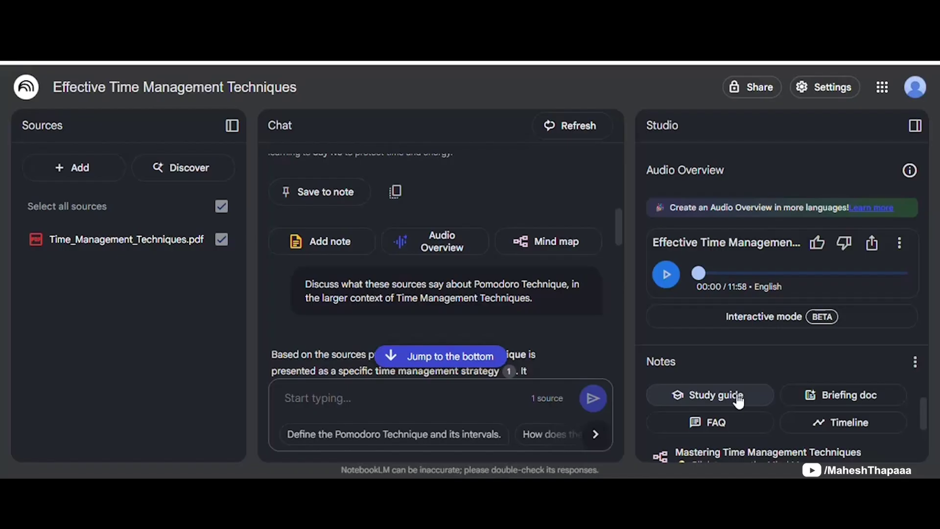
Generate a study guide from the source, review its quiz questions and answers, and close the note.
left_click(739, 401)
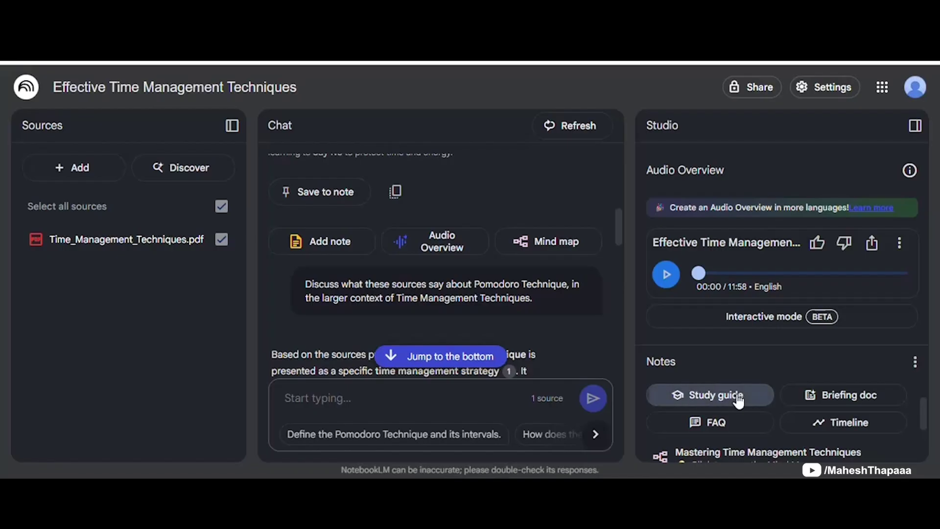
left_click(733, 398)
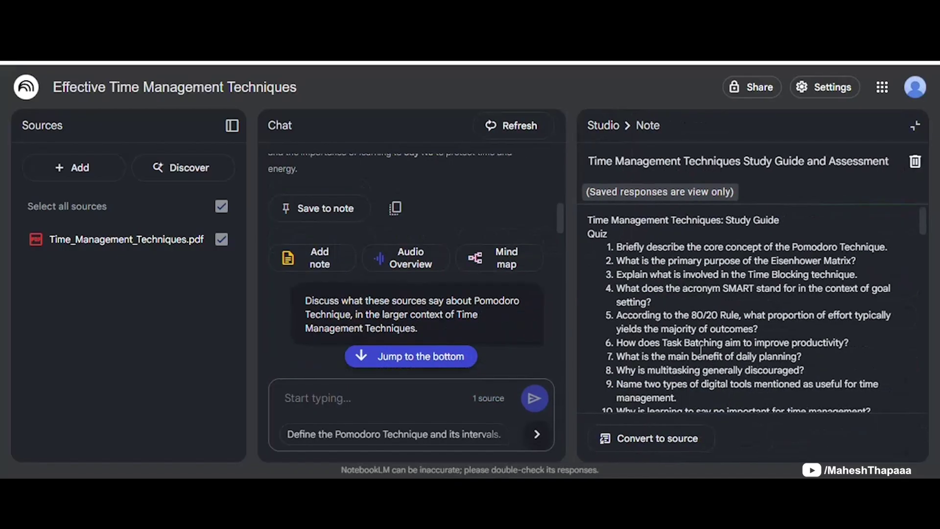
scroll(705, 329, "down", 6)
scroll(709, 332, "down", 10)
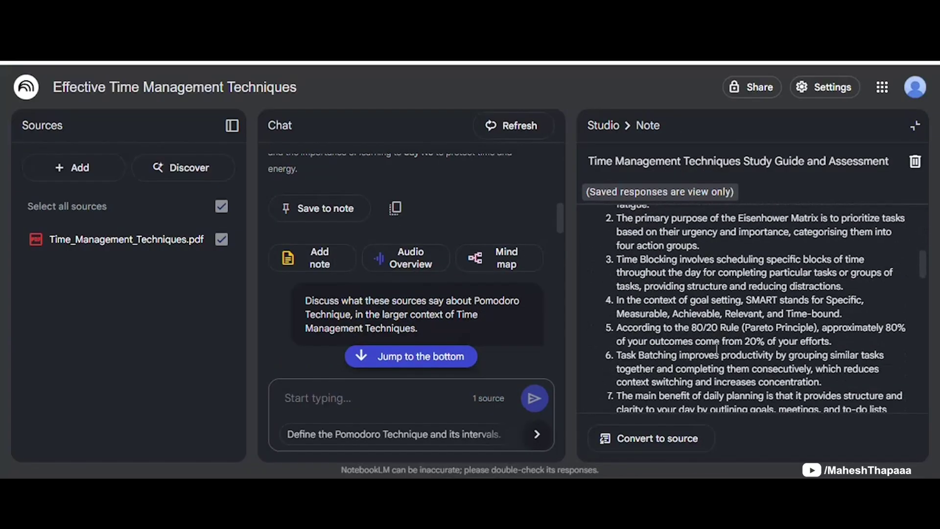
scroll(723, 364, "up", 16)
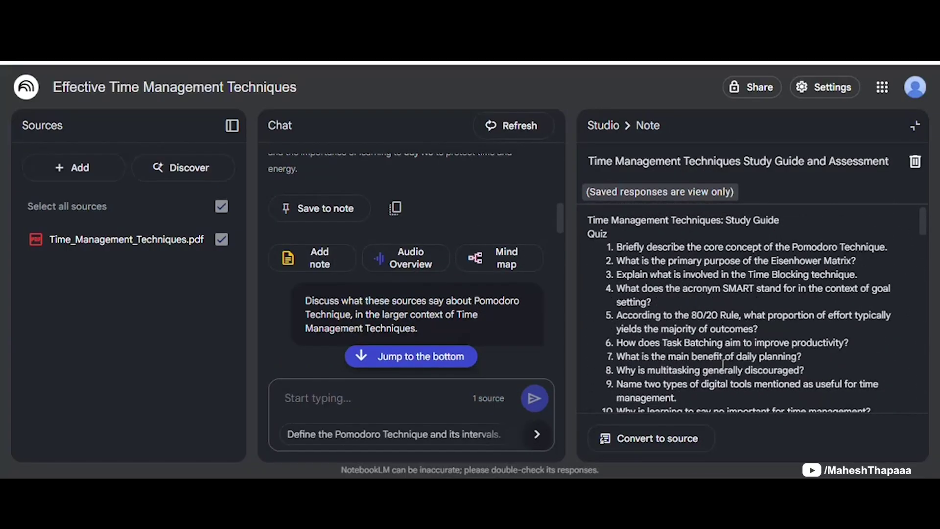
left_click(912, 130)
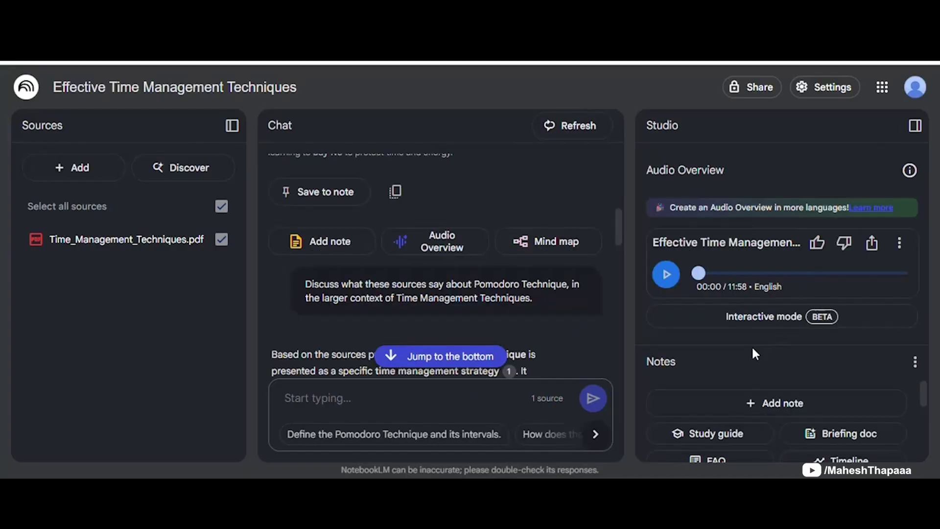
Generate an FAQ note from the source, read through its questions and answers, and close the note.
scroll(725, 426, "down", 3)
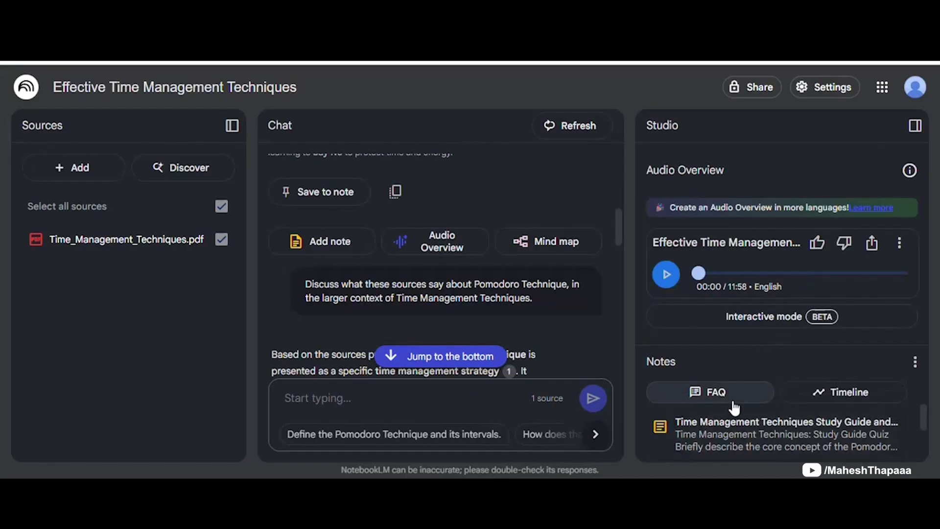
scroll(737, 421, "up", 1)
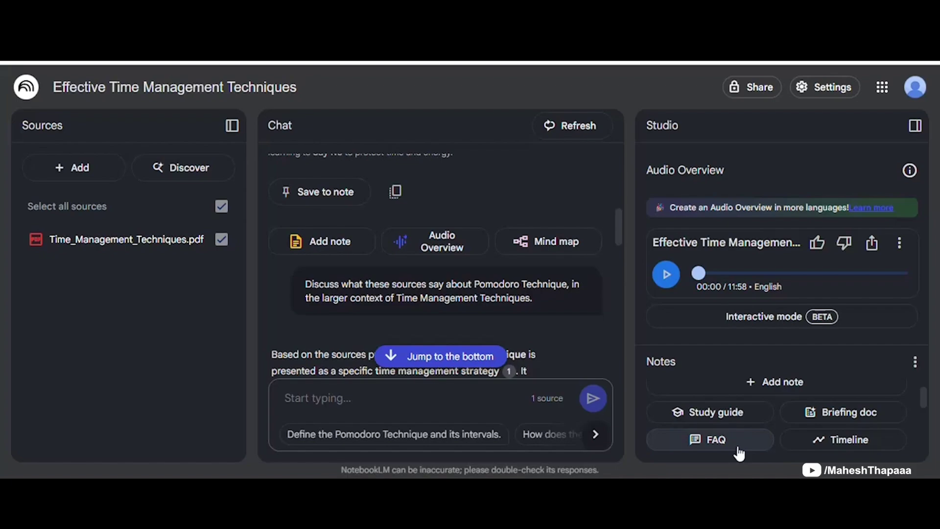
left_click(739, 453)
left_click(789, 431)
scroll(723, 302, "down", 1)
scroll(723, 301, "down", 10)
scroll(722, 301, "down", 10)
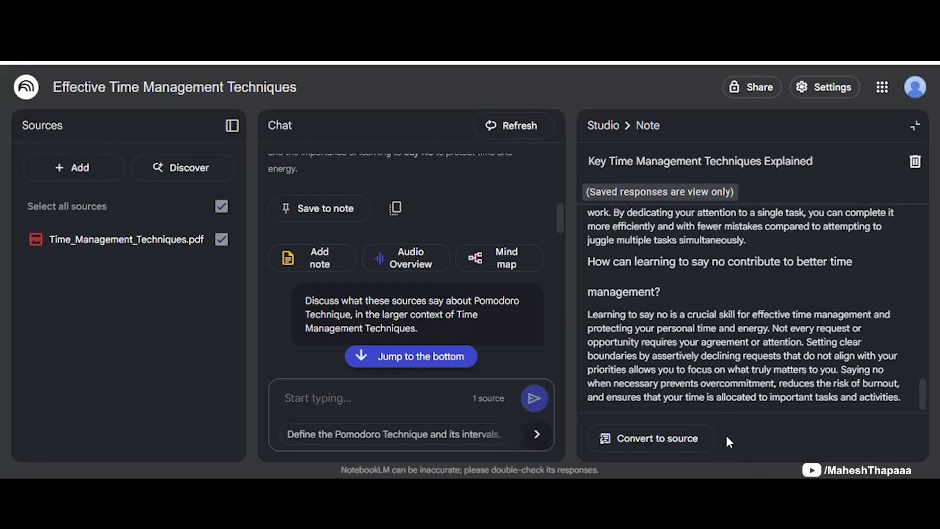
scroll(803, 304, "up", 20)
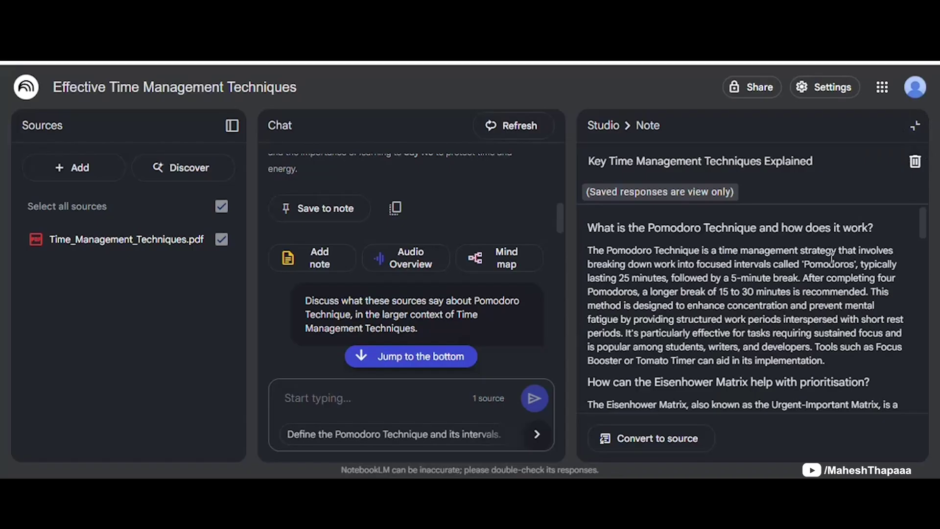
left_click(913, 129)
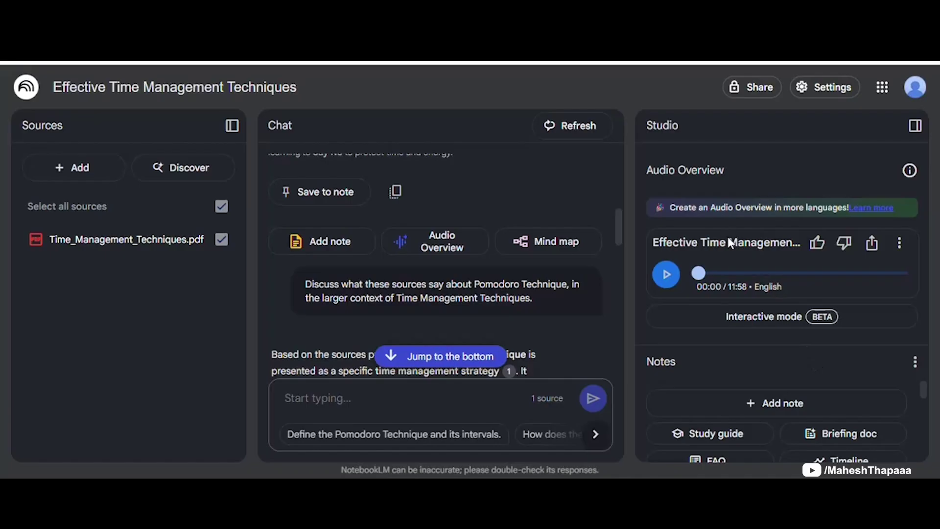
Play part of the audio overview, then view its sharing options and close them without enabling public access.
left_click(667, 275)
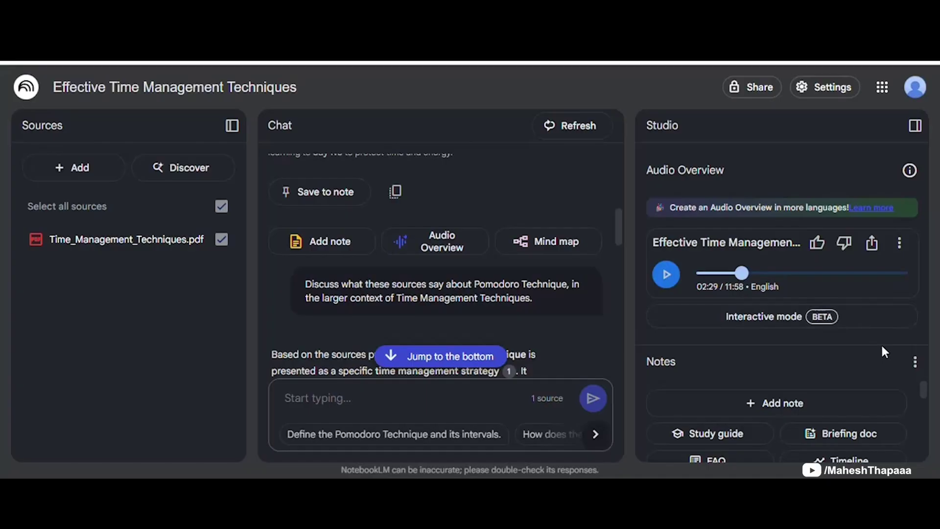
left_click(879, 251)
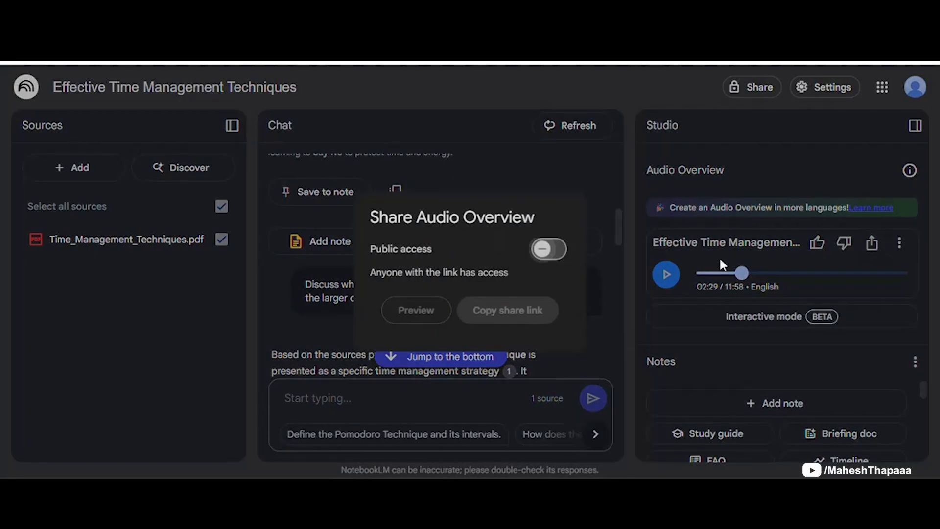
left_click(839, 264)
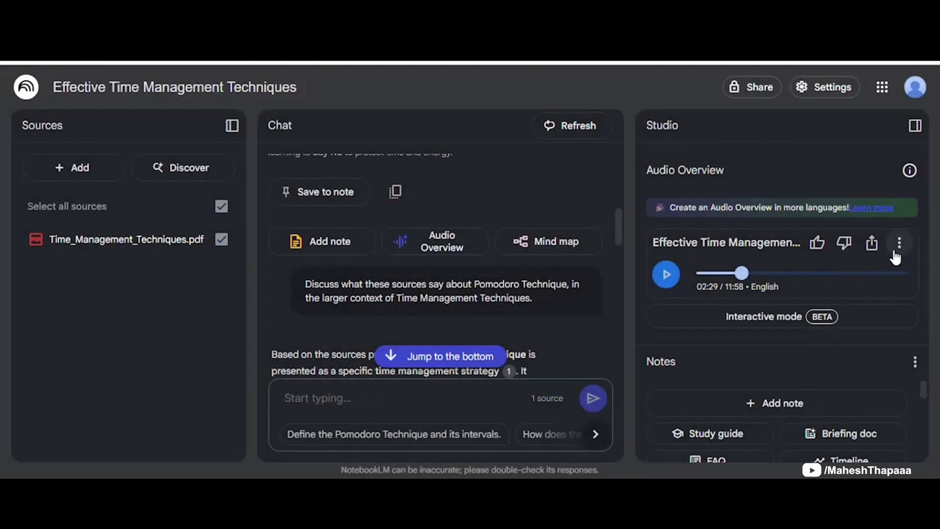
Delete the audio overview and generate a timeline note from the source.
left_click(899, 244)
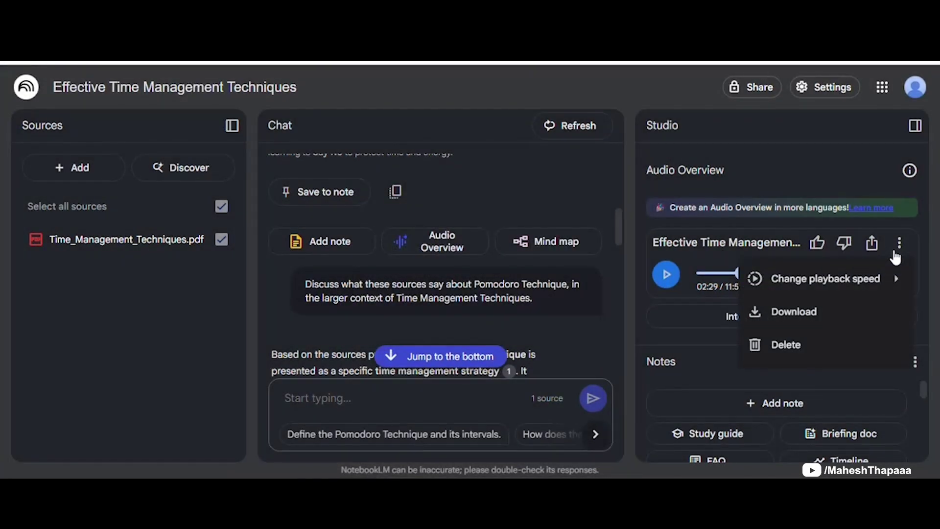
mouse_move(894, 282)
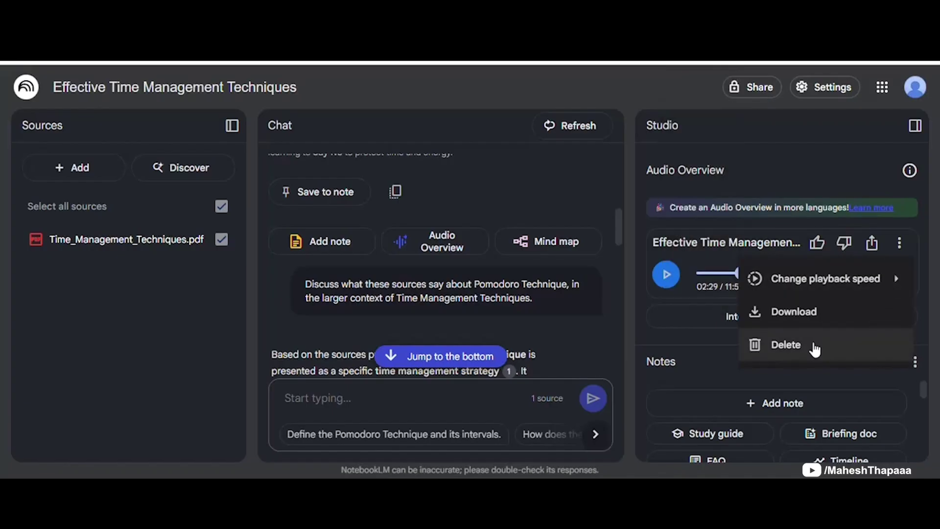
left_click(901, 244)
left_click(900, 243)
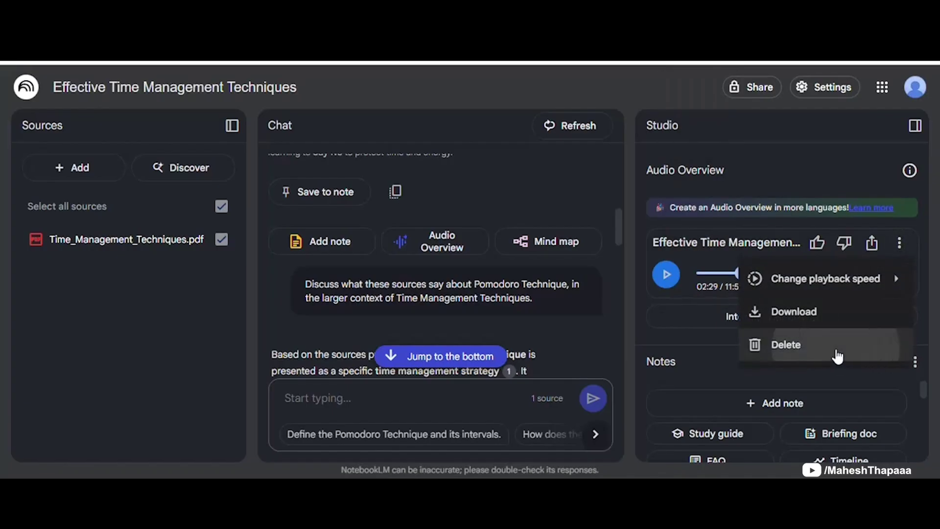
left_click(839, 357)
scroll(759, 456, "down", 2)
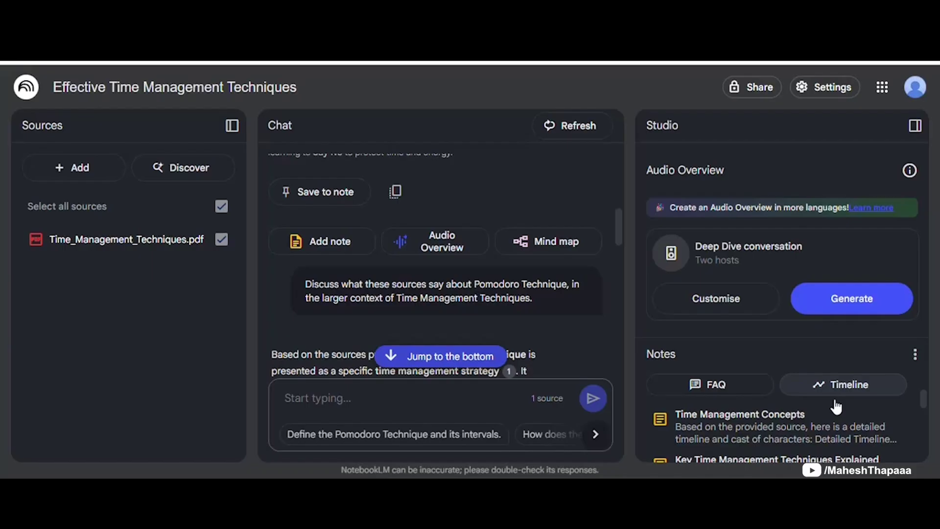
Collapse the Studio area, review the earlier chat answer, and ask the suggested question "Define the Pomodoro Technique and its intervals.".
left_click(913, 128)
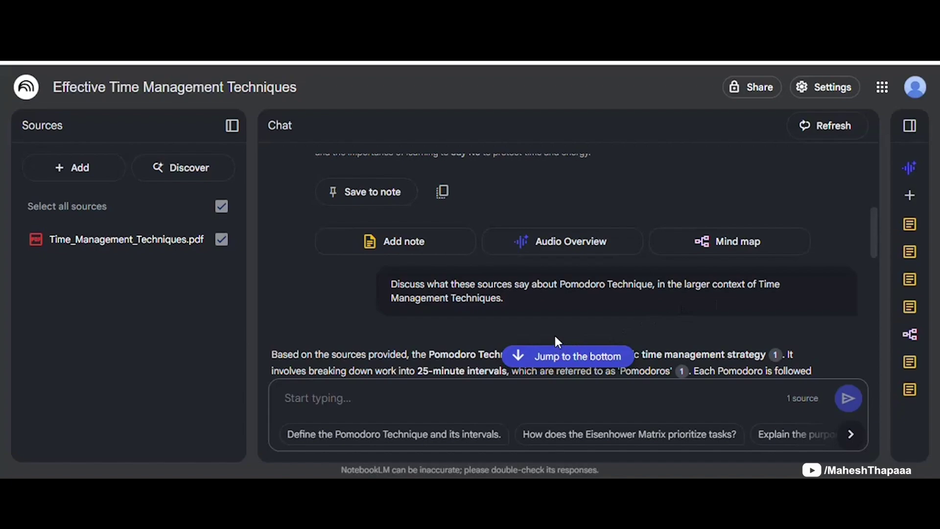
scroll(554, 333, "up", 1)
scroll(537, 293, "down", 5)
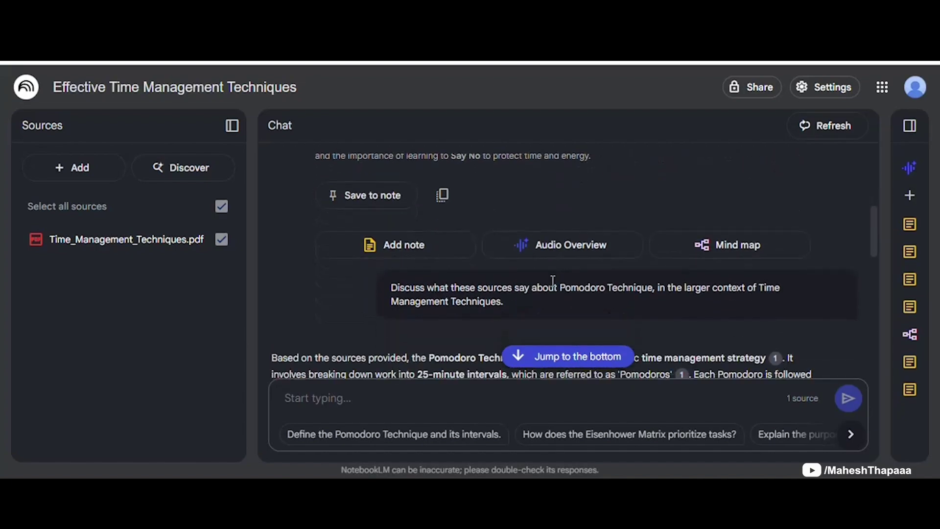
scroll(567, 297, "down", 3)
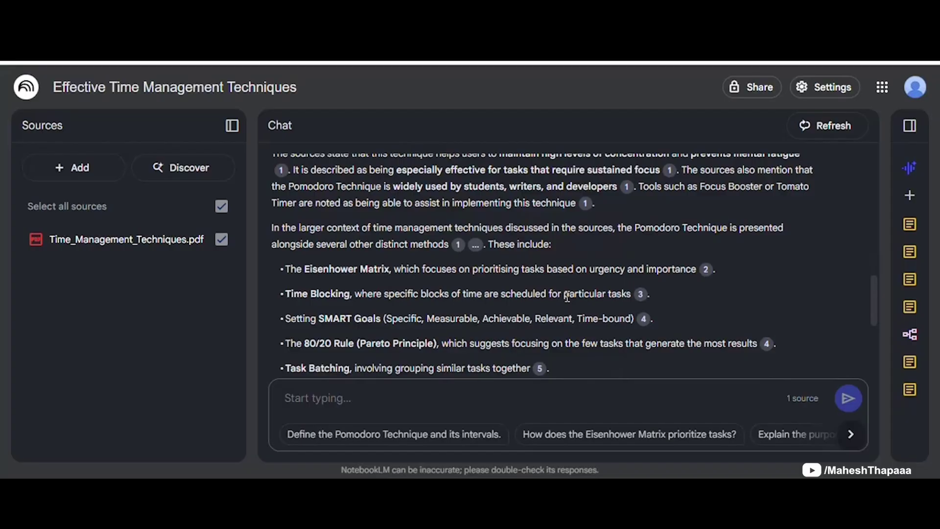
scroll(568, 299, "down", 3)
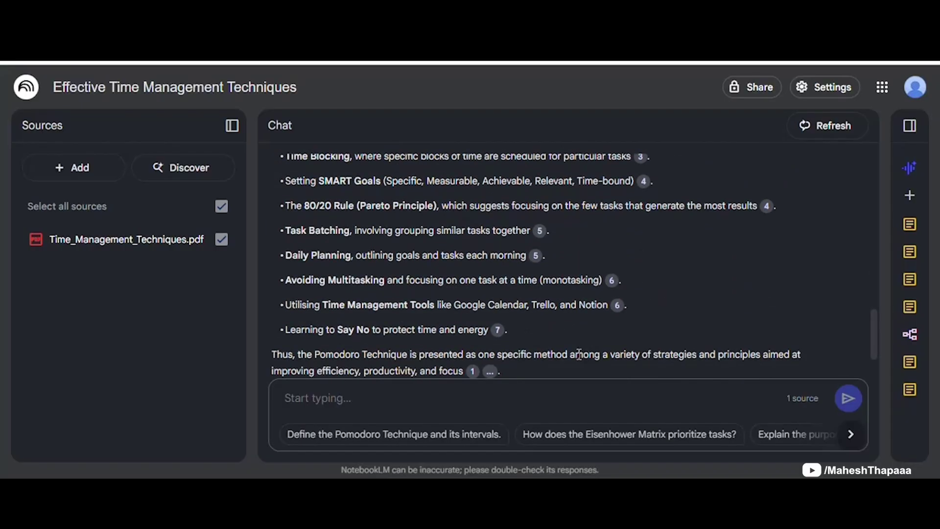
left_click(343, 443)
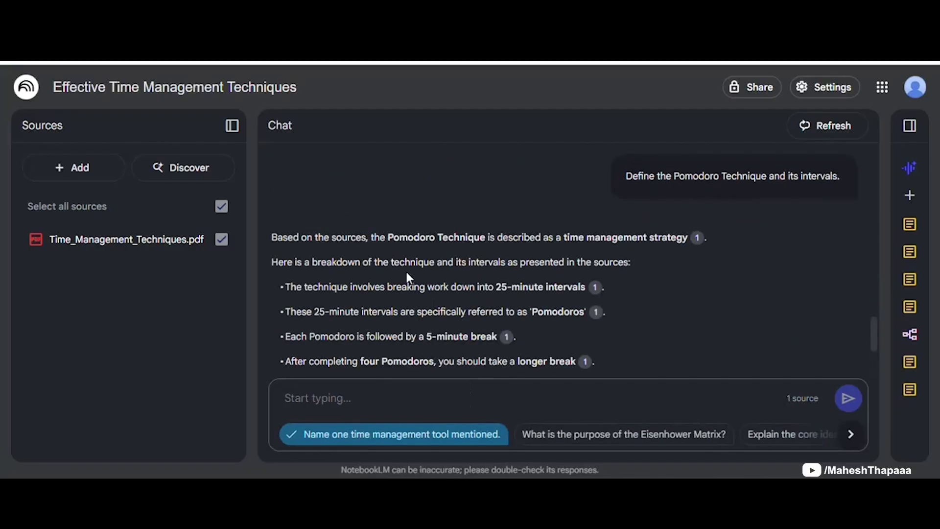
Read the answer defining the Pomodoro Technique and its intervals down to its save and feedback options.
scroll(387, 270, "down", 1)
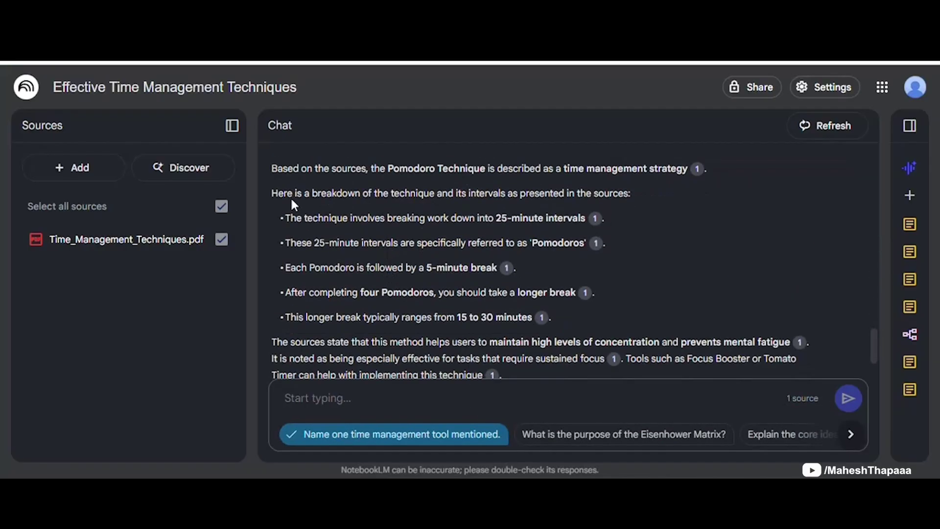
left_click_drag(278, 169, 466, 341)
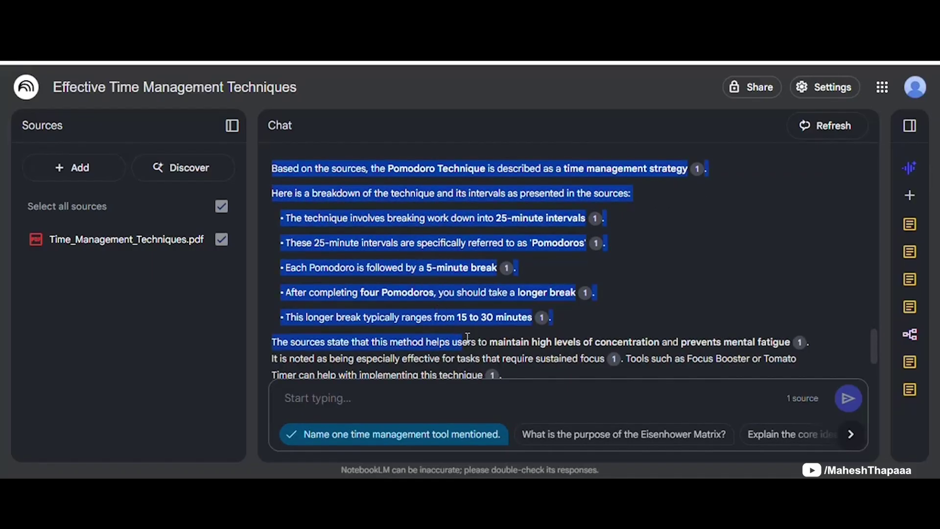
scroll(490, 331, "down", 1)
left_click(559, 296)
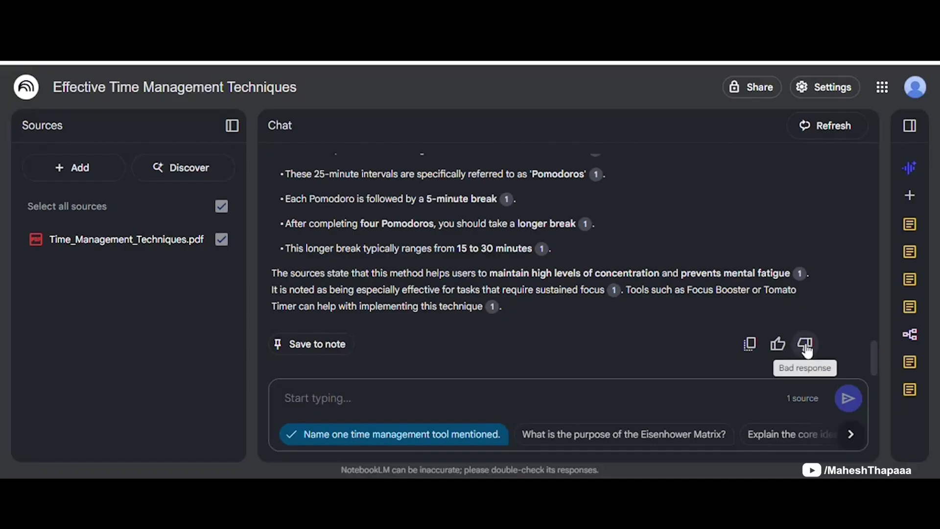
Ask the suggested question "What is the purpose of the Eisenhower Matrix?" and open the source passage cited for the Urgent-Important Matrix.
left_click(592, 400)
left_click(640, 435)
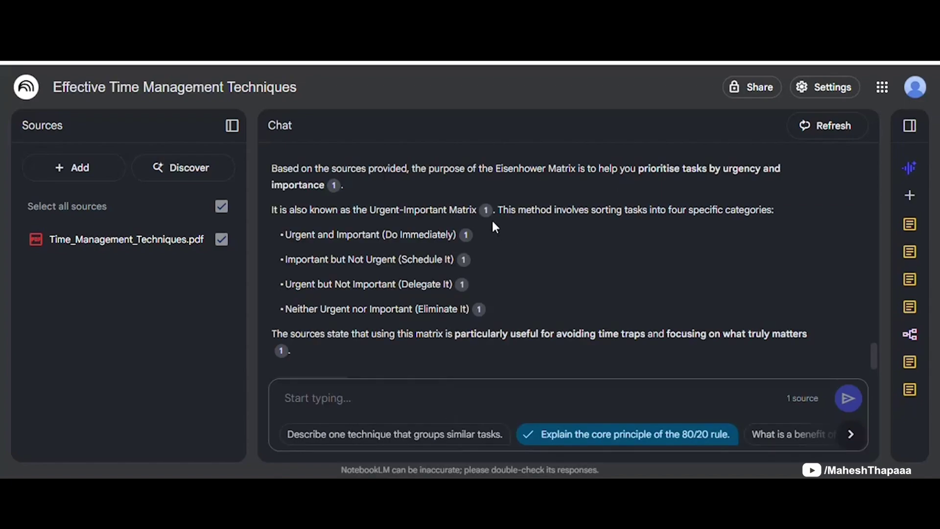
mouse_move(487, 216)
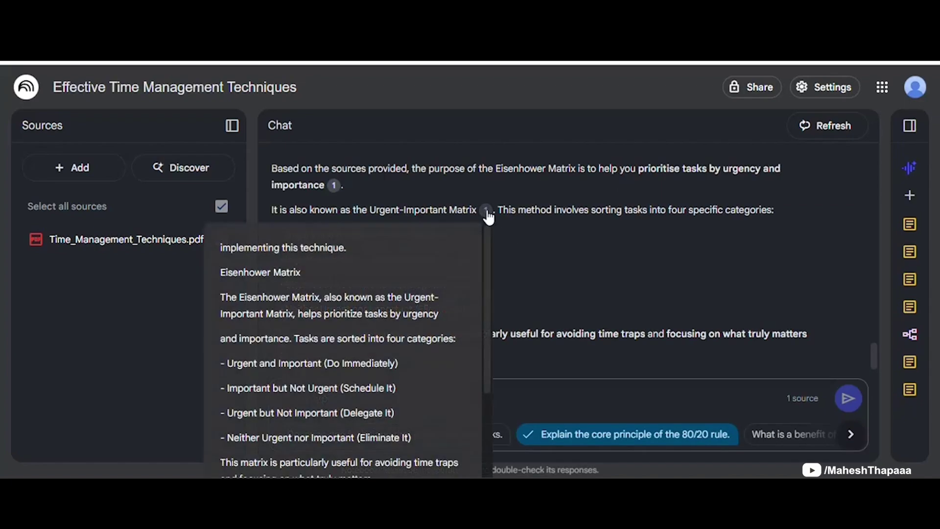
left_click(487, 211)
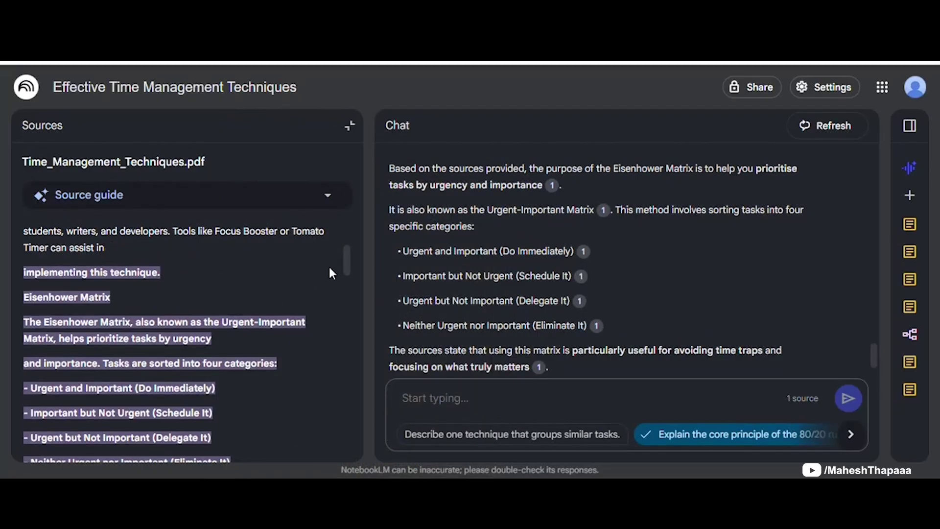
Ask the chat to turn these time management techniques into 7 short Instagram carousel slides, each with 1 tip in a catchy one-liner.
left_click(542, 319)
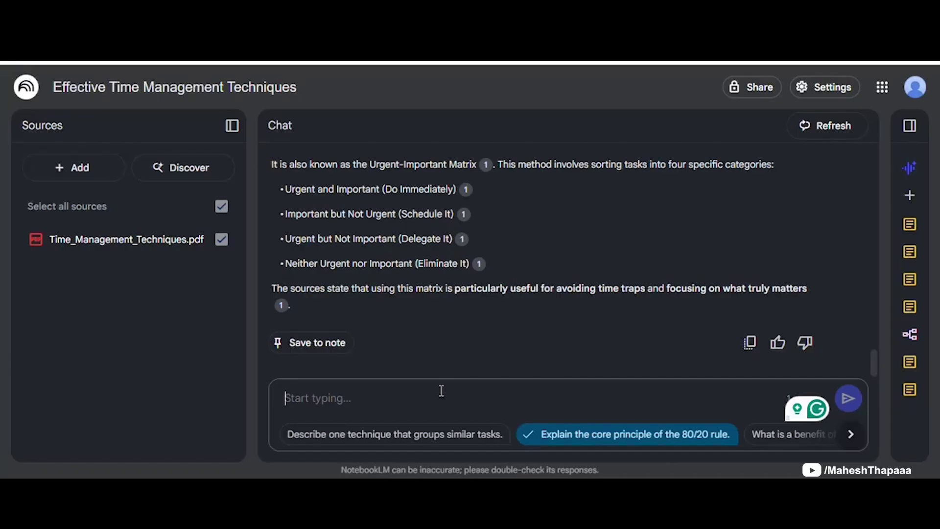
type("Turn these time management techniques into 7 short Instagram carousel slides. Each slide should contain 1 tip in a catchy one-liner.")
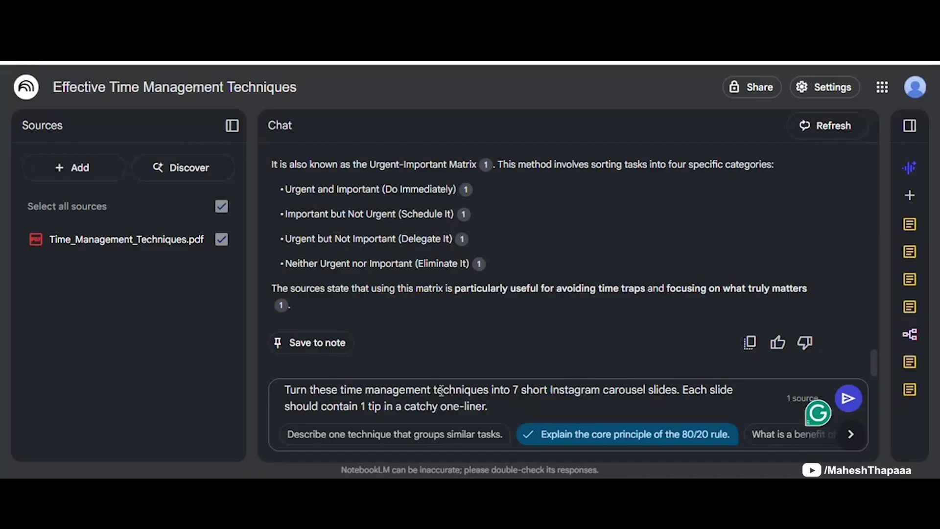
key("Return")
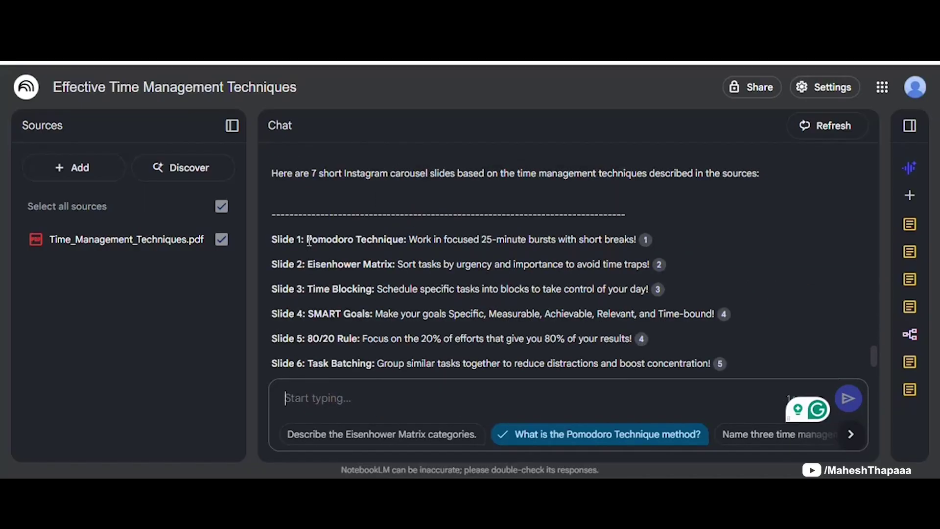